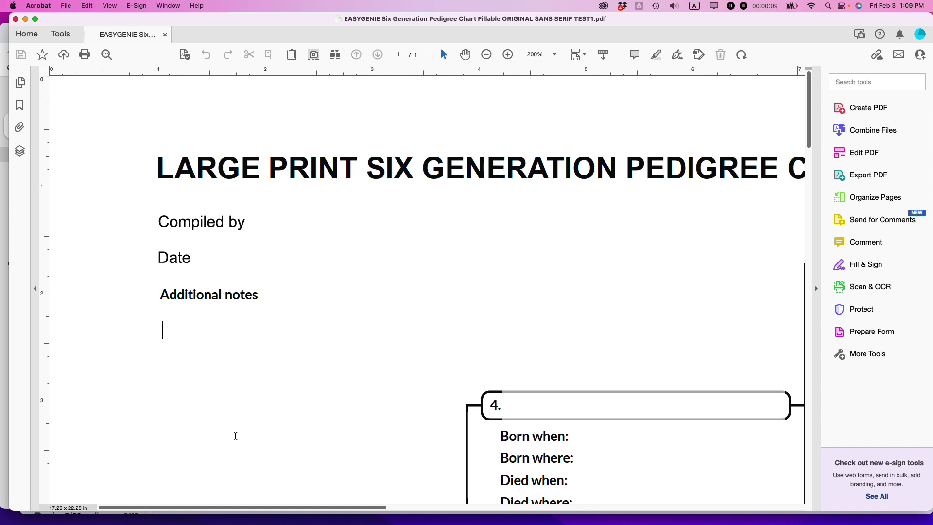
Enter 'Aramis' in the pedigree chart's Compiled by field
{"action": "left_click", "coordinate": [276, 224]}
{"action": "type", "text": "Aramis"}
{"action": "left_click", "coordinate": [66, 5]}
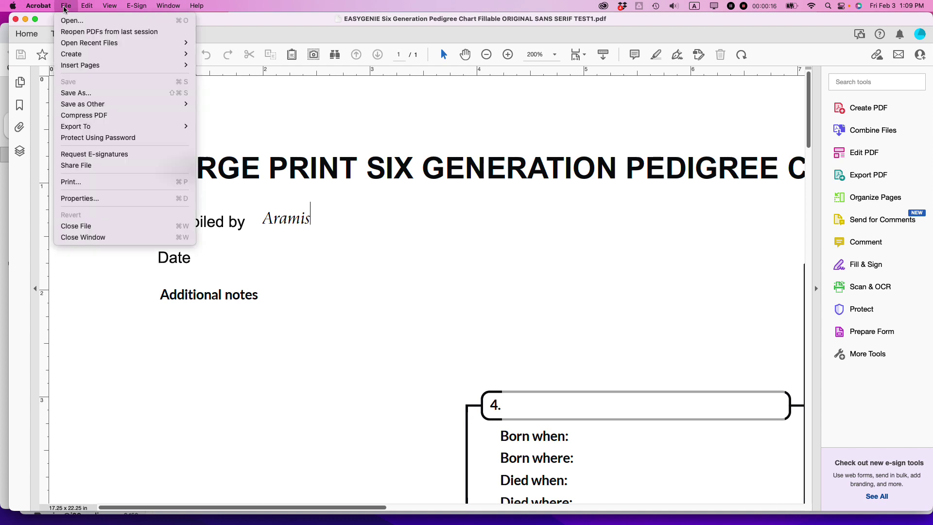
{"action": "left_click", "coordinate": [76, 199]}
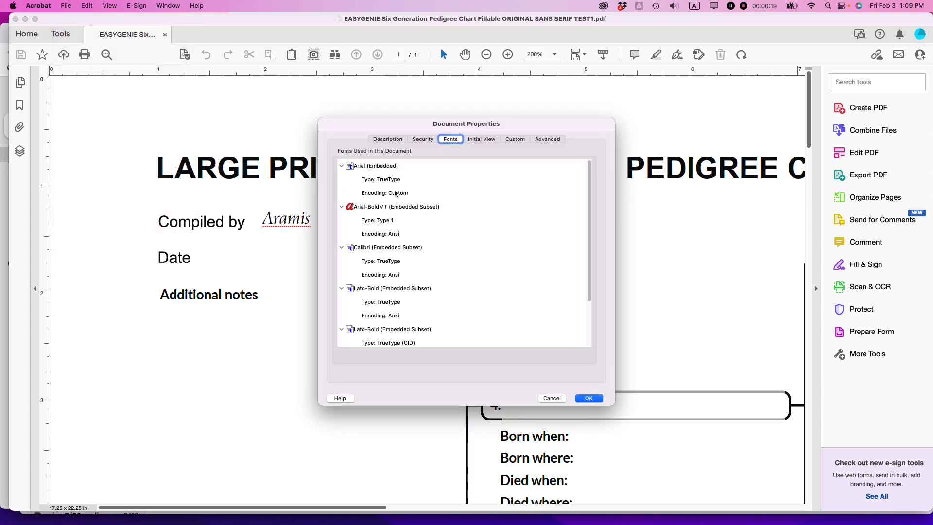
{"action": "scroll", "coordinate": [384, 226], "scroll_direction": "down", "scroll_amount": 2}
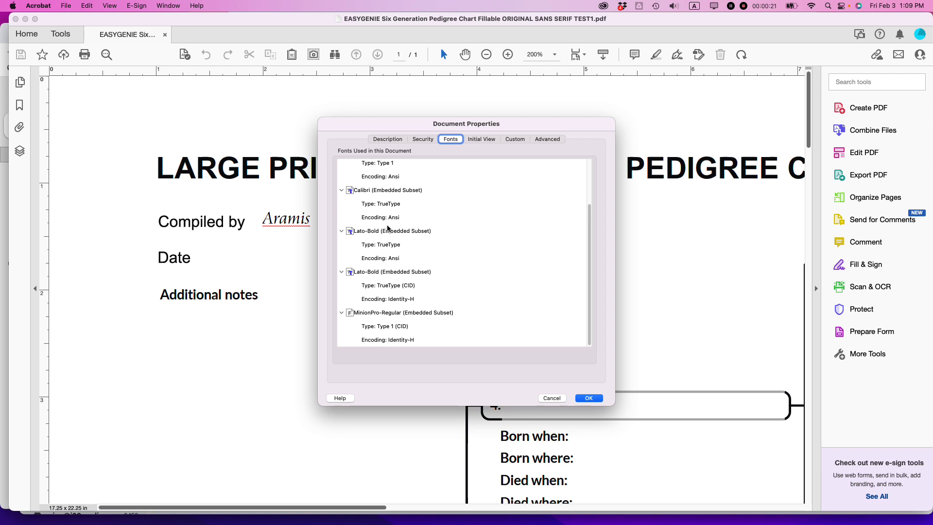
{"action": "scroll", "coordinate": [395, 232], "scroll_direction": "up", "scroll_amount": 2}
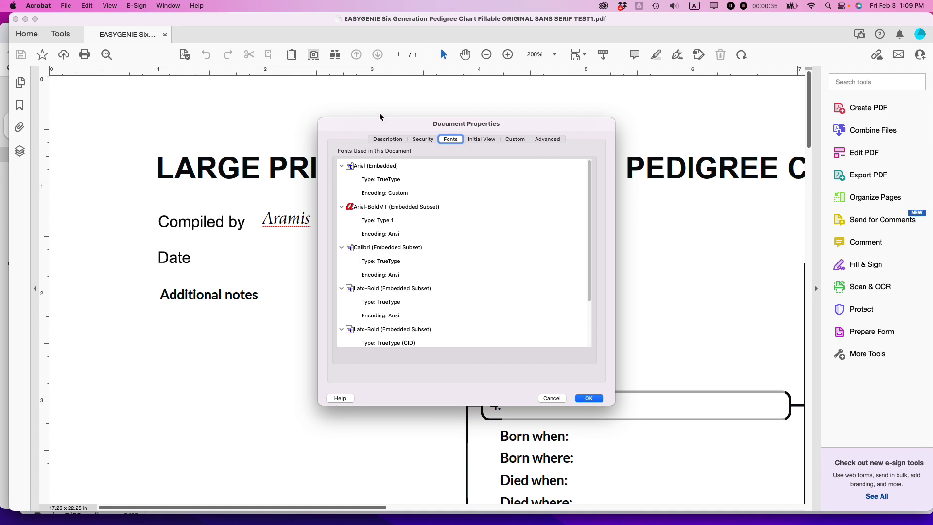
{"action": "left_click_drag", "start_coordinate": [374, 125], "coordinate": [496, 125]}
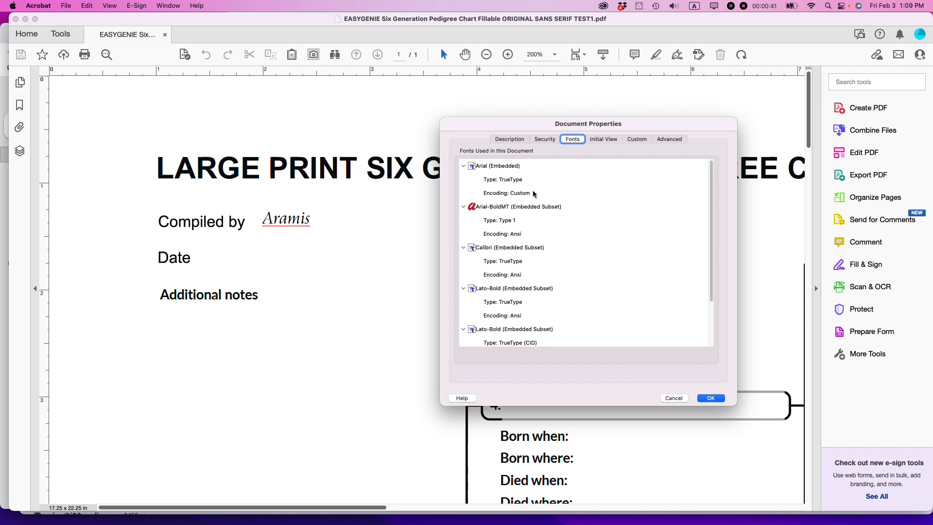
{"action": "left_click", "coordinate": [672, 398]}
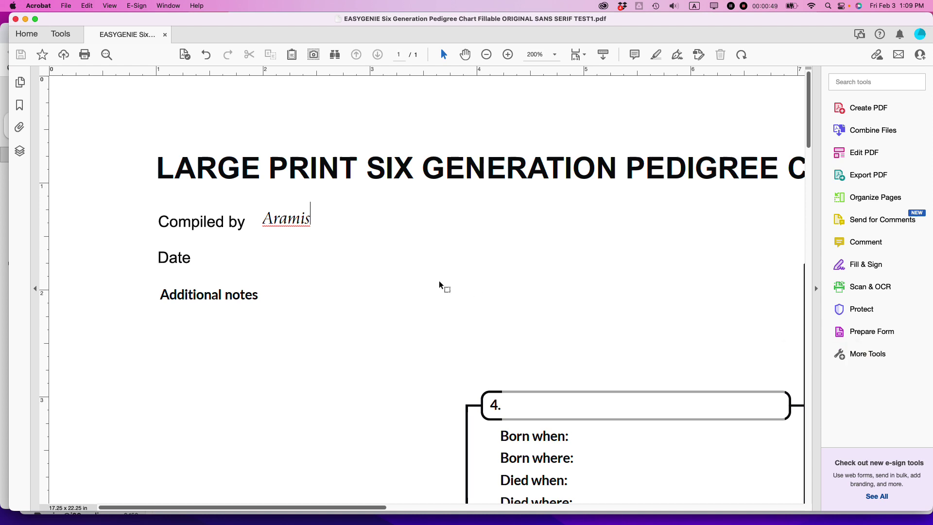
Close the chart without saving and duplicate the original sans serif PDF in Finder
{"action": "left_click", "coordinate": [165, 34]}
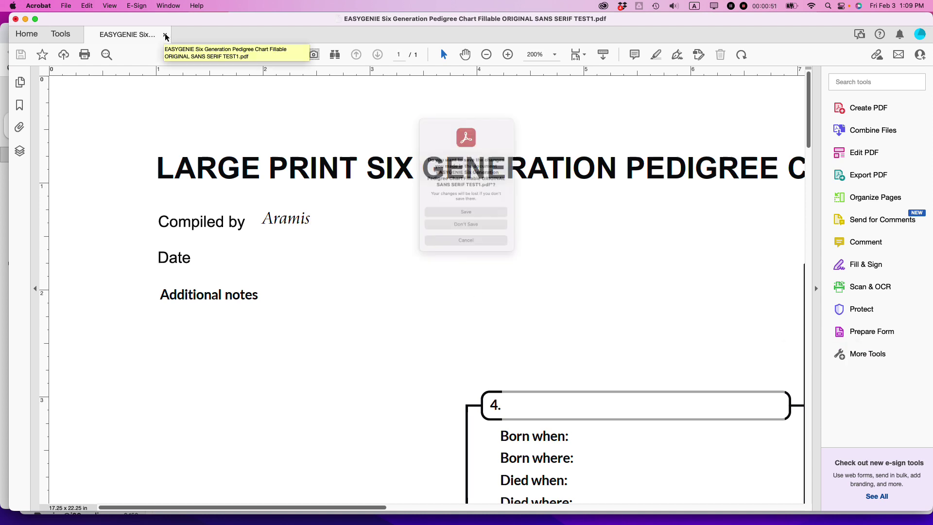
{"action": "left_click", "coordinate": [456, 238]}
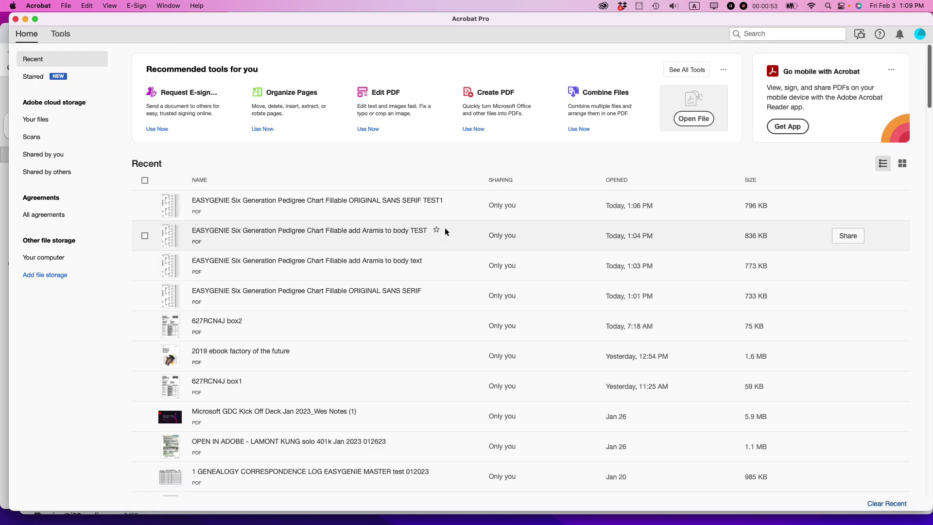
{"action": "key", "text": "super+Tab"}
{"action": "key", "text": "super+Tab"}
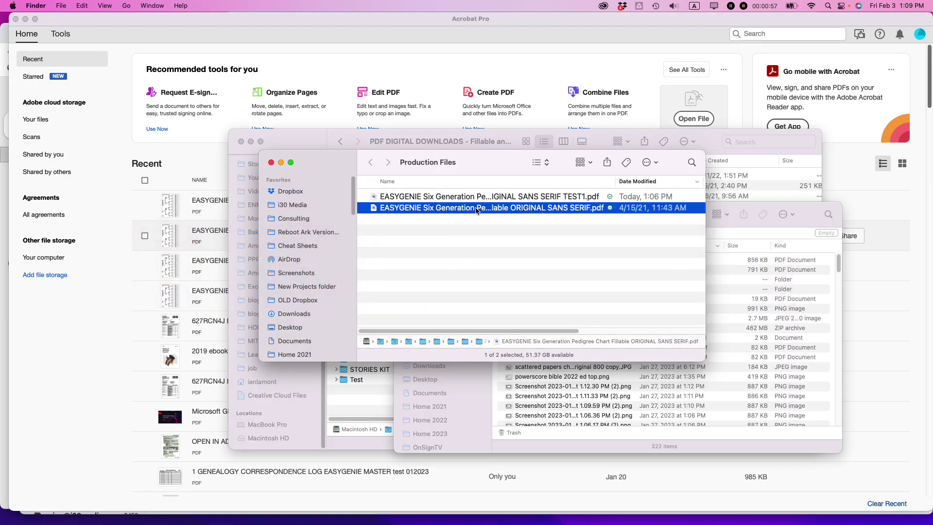
{"action": "key", "text": "super+d"}
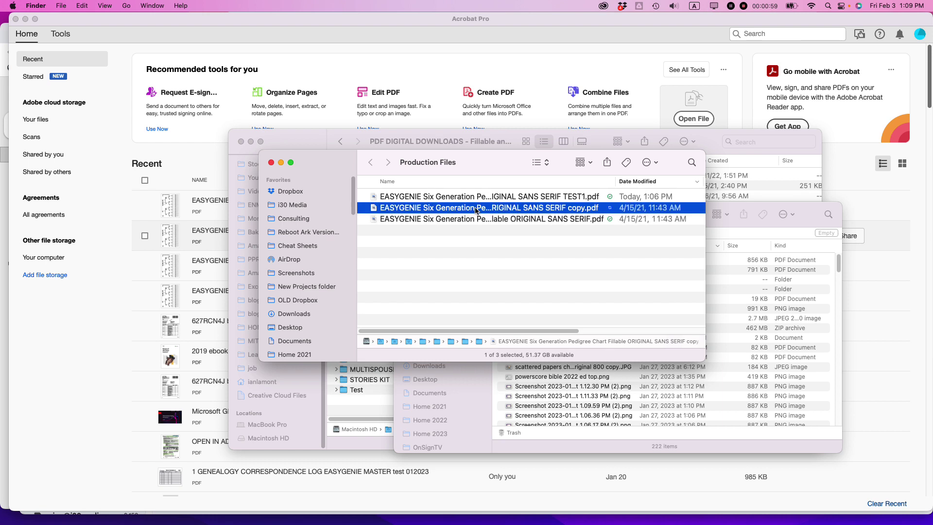
Rename the duplicate to 'EASYGENIE Six Generation Pedigree Chart Fillable ORIGINAL SANS SERIF TEST2 with Aramis.pdf'
{"action": "key", "text": "Return"}
{"action": "key", "text": "Right"}
{"action": "key", "text": "alt+shift+Left"}
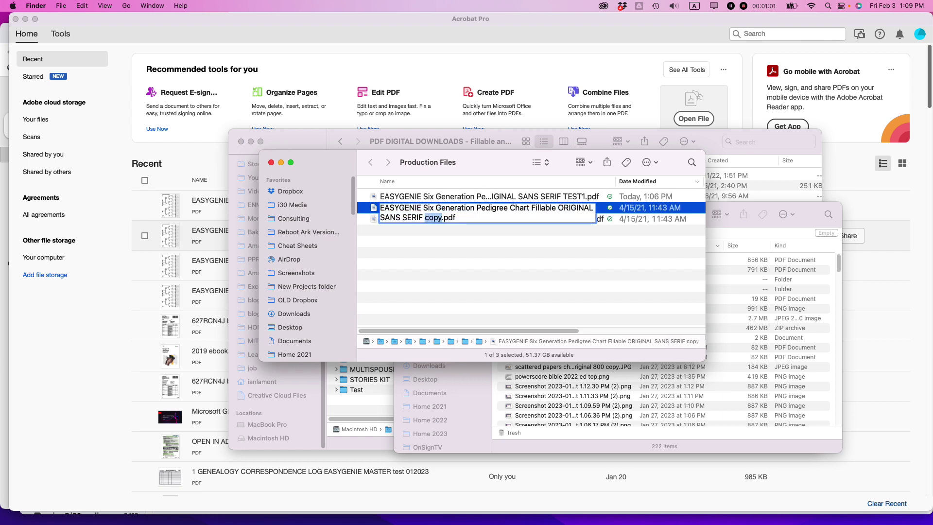
{"action": "type", "text": "TEST2 with ARami"}
{"action": "key", "text": "BackSpace"}
{"action": "key", "text": "BackSpace"}
{"action": "key", "text": "BackSpace"}
{"action": "key", "text": "BackSpace"}
{"action": "type", "text": "ramis"}
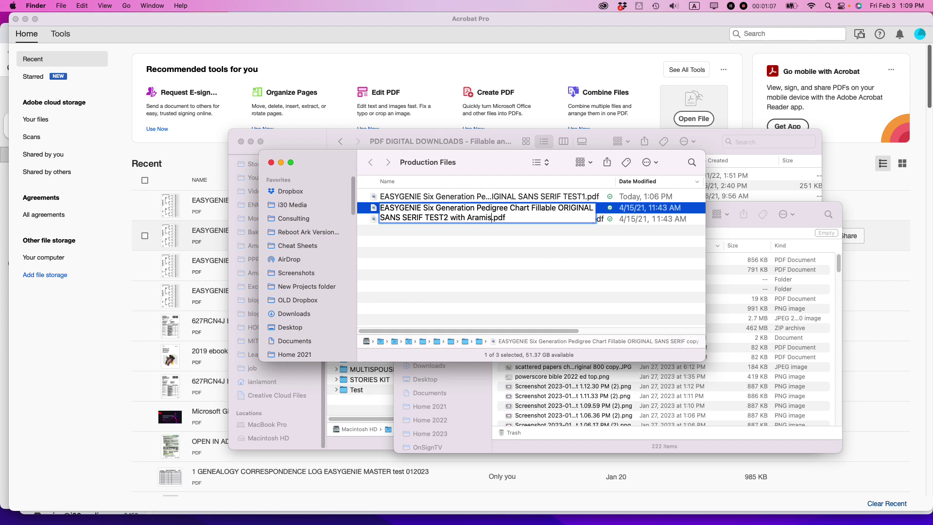
{"action": "key", "text": "Return"}
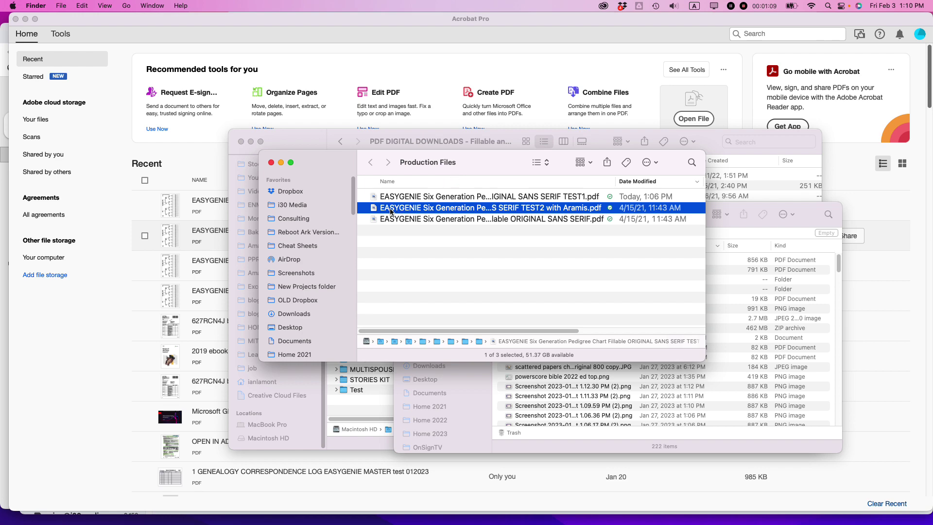
{"action": "right_click", "coordinate": [372, 209]}
Open the renamed TEST2 PDF in Acrobat and switch to form field editing
{"action": "mouse_move", "coordinate": [680, 225]}
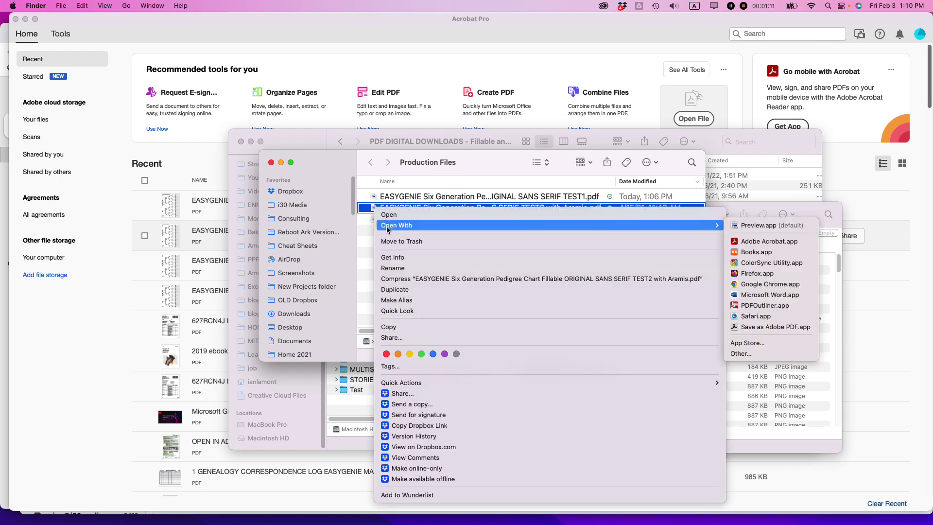
{"action": "left_click", "coordinate": [791, 242]}
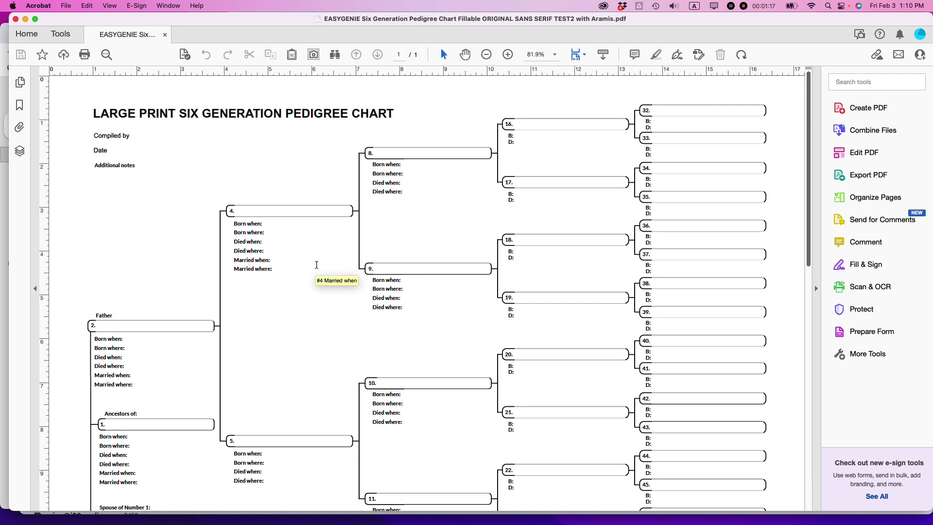
{"action": "left_click", "coordinate": [864, 332]}
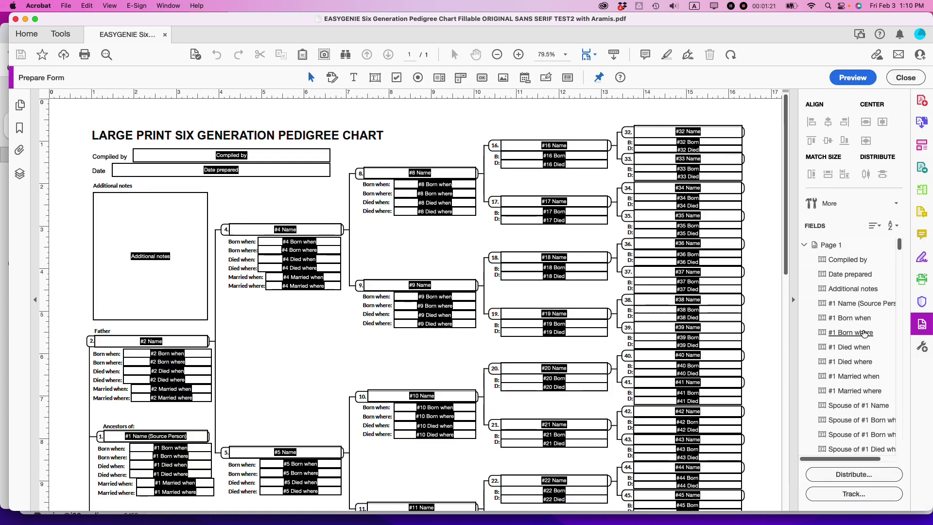
Change the Compiled by field's font to Aramis in its Text Field Properties
{"action": "left_click", "coordinate": [228, 160]}
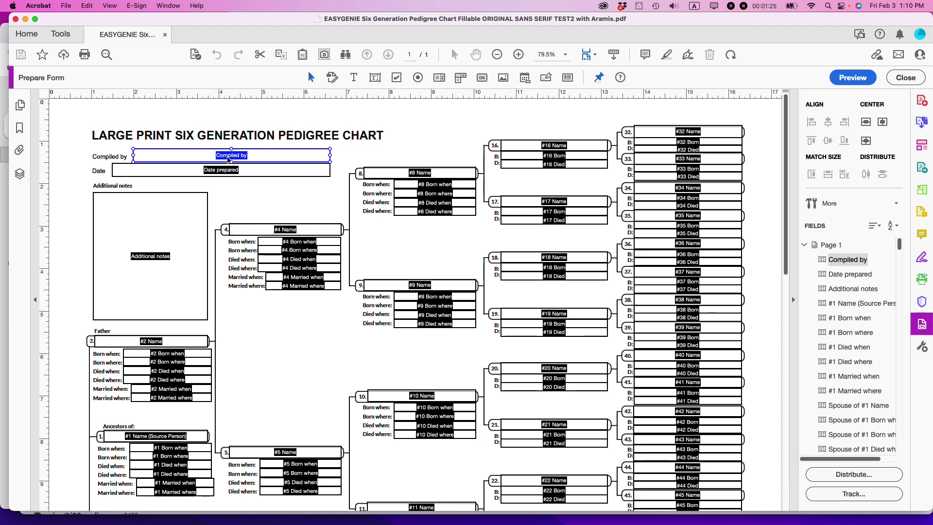
{"action": "double_click", "coordinate": [228, 159]}
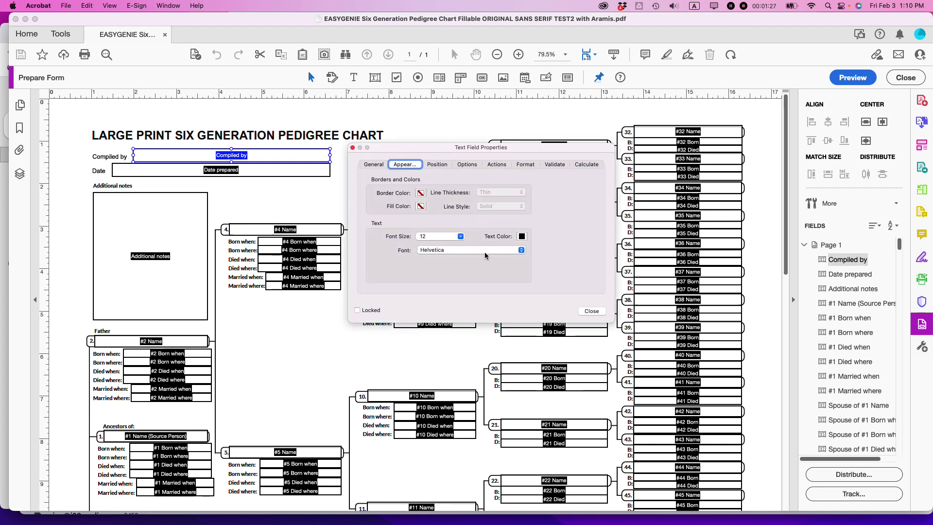
{"action": "left_click", "coordinate": [524, 250]}
{"action": "scroll", "coordinate": [487, 334], "scroll_direction": "down", "scroll_amount": 10}
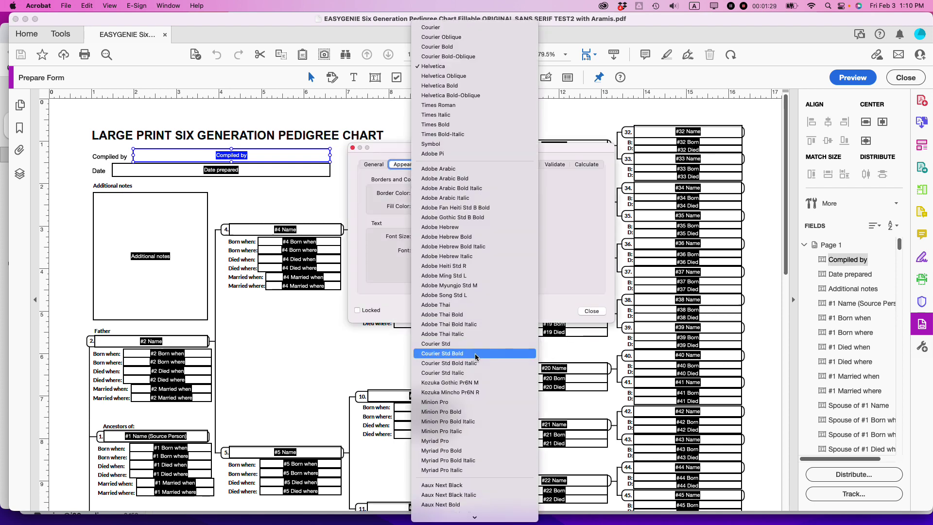
{"action": "scroll", "coordinate": [475, 408], "scroll_direction": "down", "scroll_amount": 10}
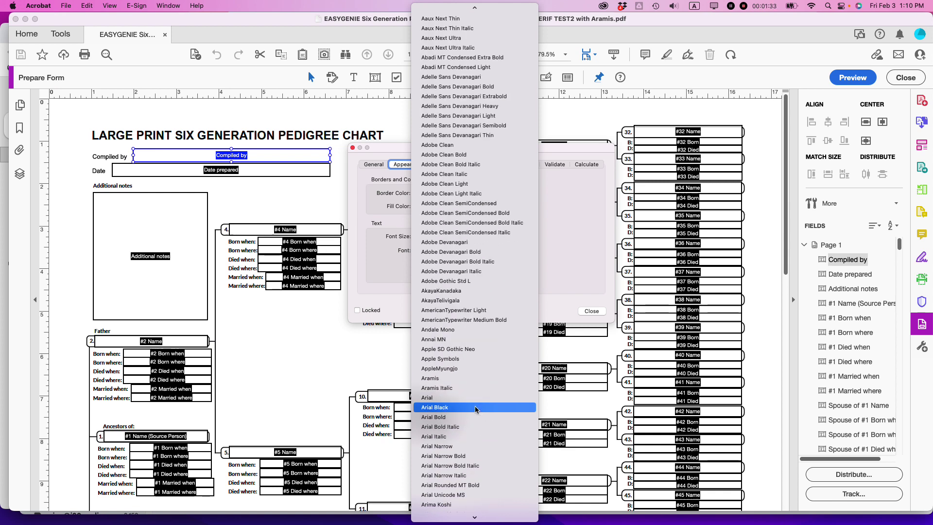
{"action": "left_click", "coordinate": [461, 383]}
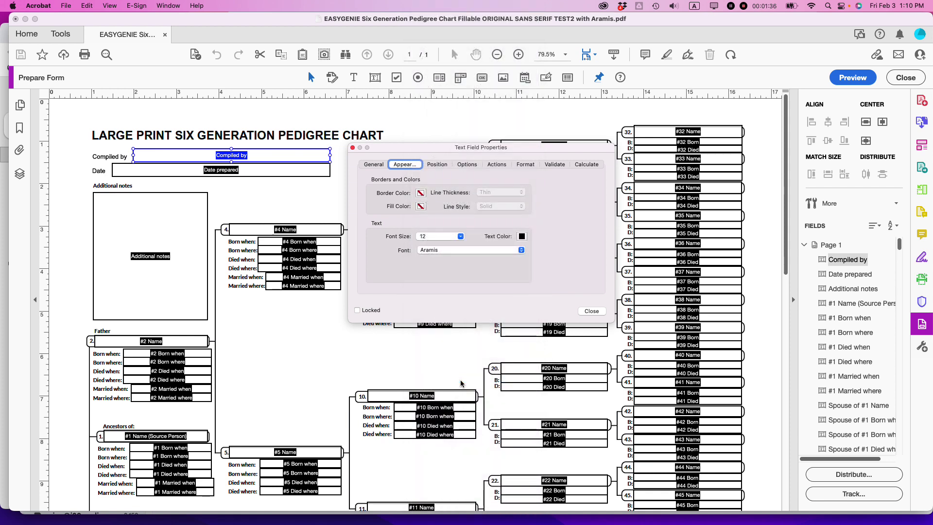
{"action": "left_click", "coordinate": [591, 310]}
{"action": "left_click", "coordinate": [64, 6]}
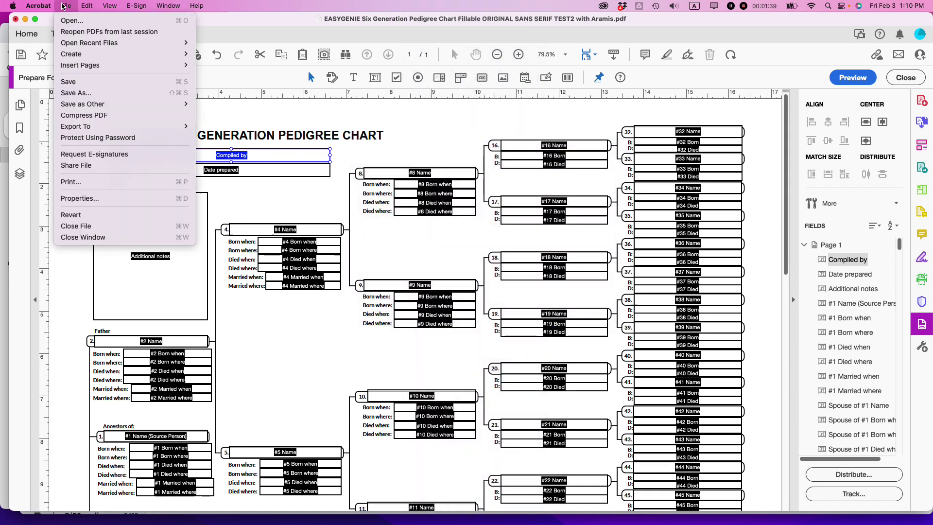
{"action": "left_click", "coordinate": [117, 197]}
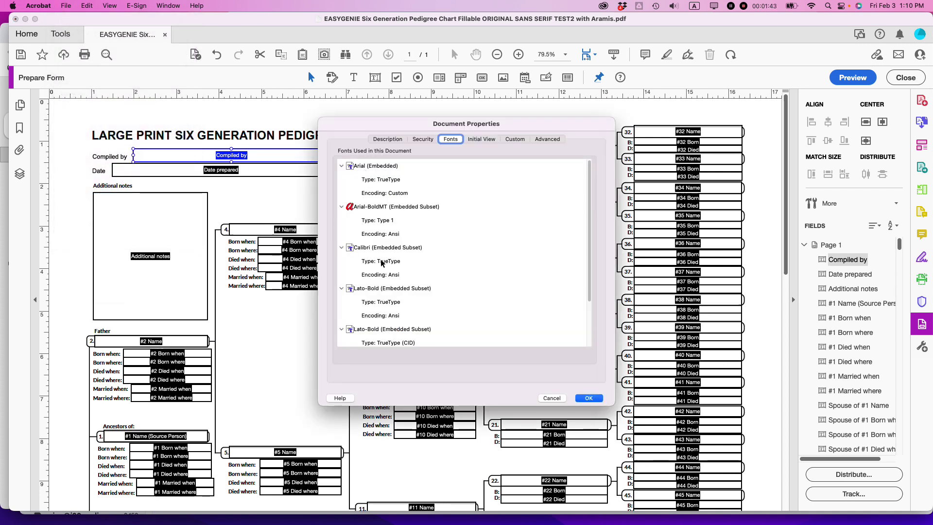
{"action": "left_click", "coordinate": [551, 398]}
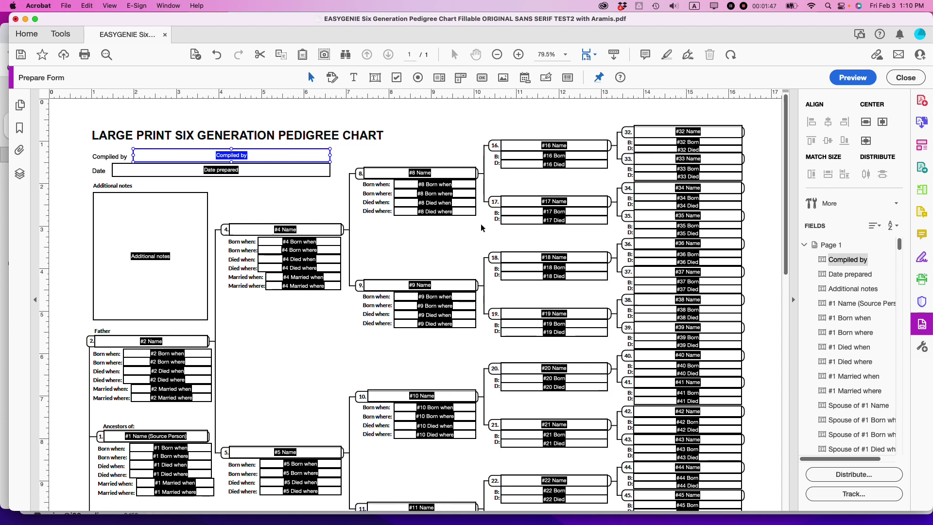
Place a new Edit PDF text box above the EasyGenie logo at the chart's bottom
{"action": "left_click", "coordinate": [922, 145]}
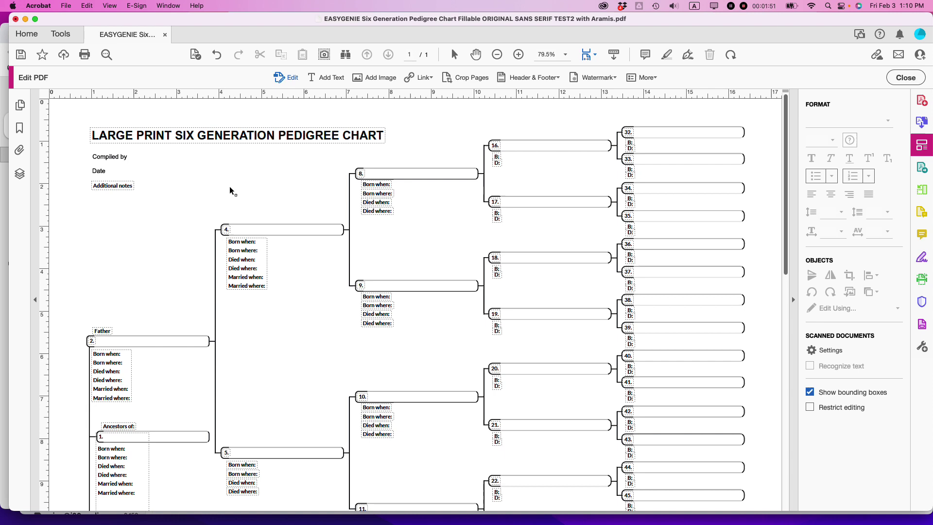
{"action": "left_click", "coordinate": [324, 77]}
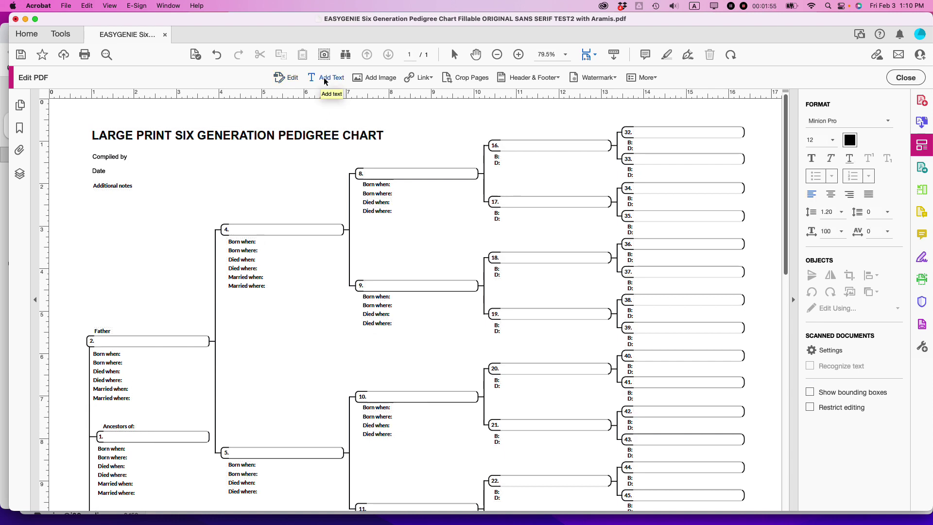
{"action": "scroll", "coordinate": [124, 267], "scroll_direction": "down", "scroll_amount": 1}
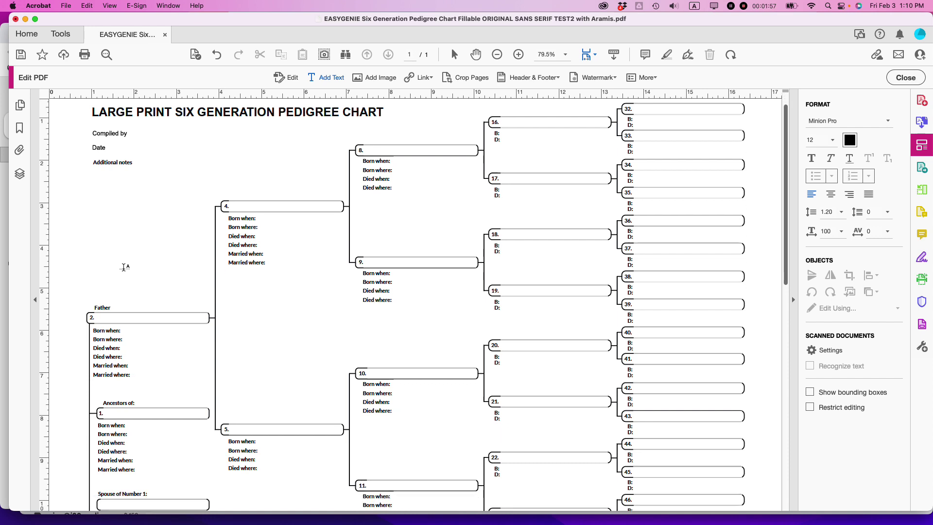
{"action": "scroll", "coordinate": [123, 267], "scroll_direction": "down", "scroll_amount": 15}
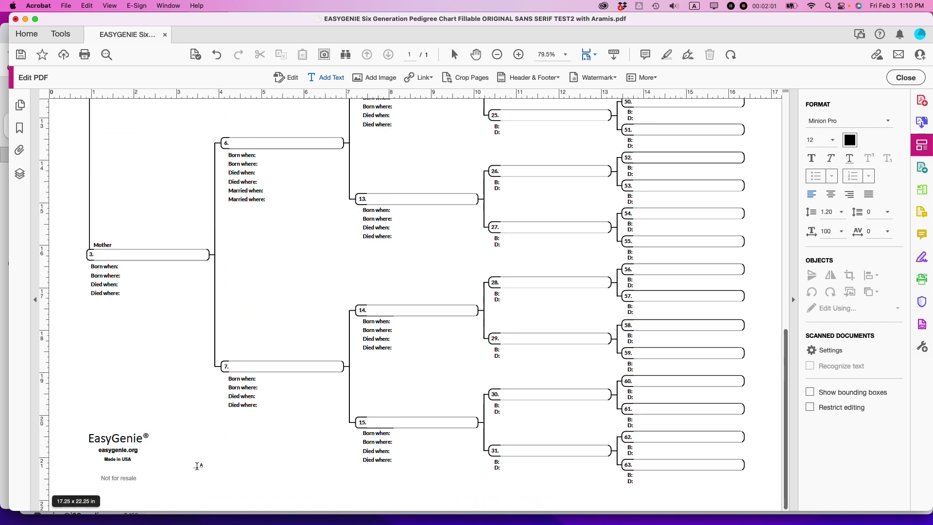
{"action": "left_click", "coordinate": [98, 403]}
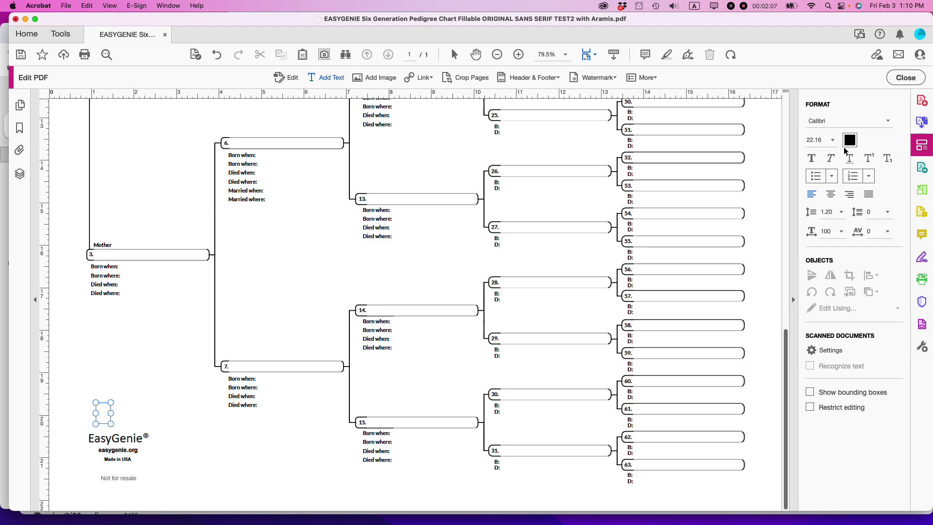
Set the new text box's font to Aramis and start editing inside it
{"action": "left_click", "coordinate": [889, 123]}
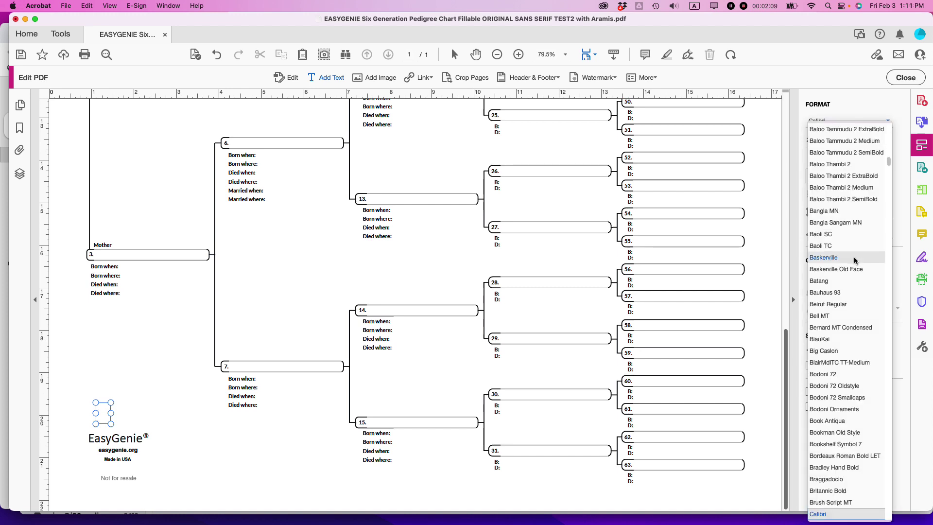
{"action": "scroll", "coordinate": [855, 248], "scroll_direction": "up", "scroll_amount": 5}
{"action": "scroll", "coordinate": [855, 246], "scroll_direction": "up", "scroll_amount": 10}
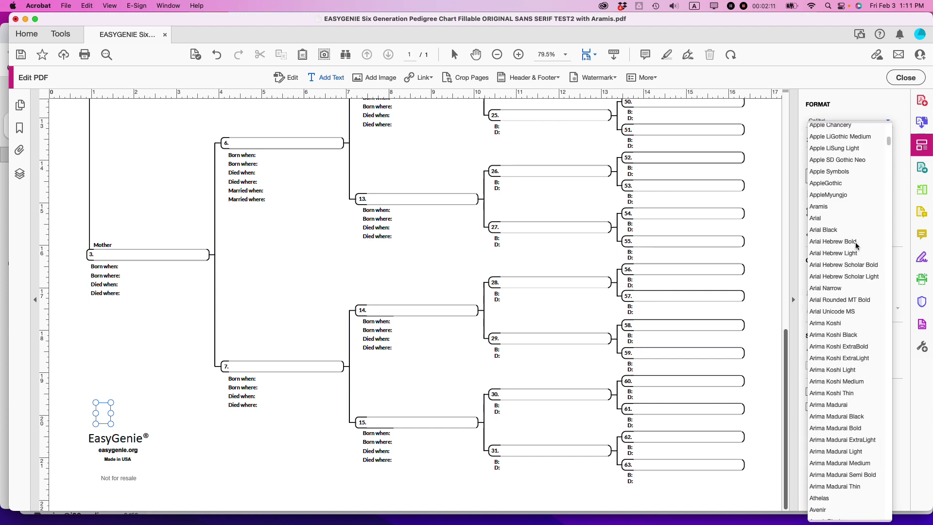
{"action": "scroll", "coordinate": [849, 294], "scroll_direction": "down", "scroll_amount": 2}
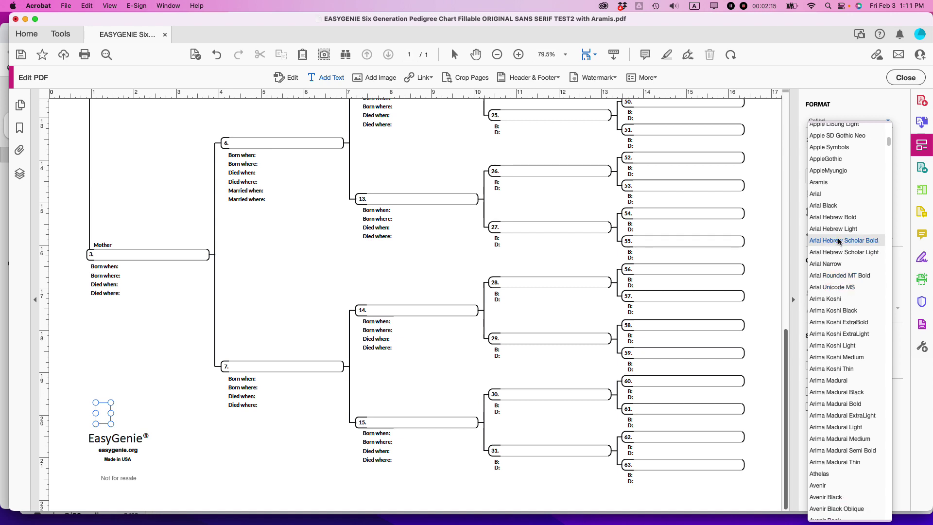
{"action": "left_click", "coordinate": [826, 184]}
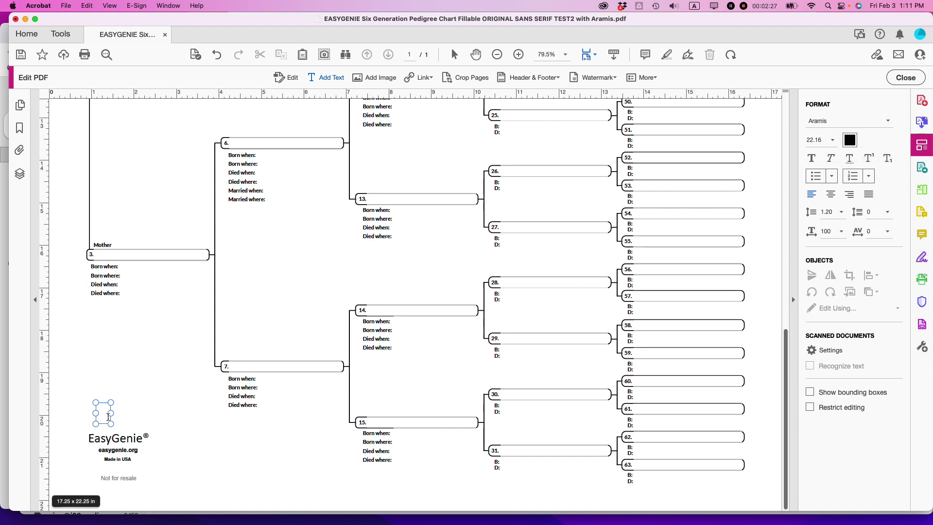
{"action": "left_click", "coordinate": [109, 417]}
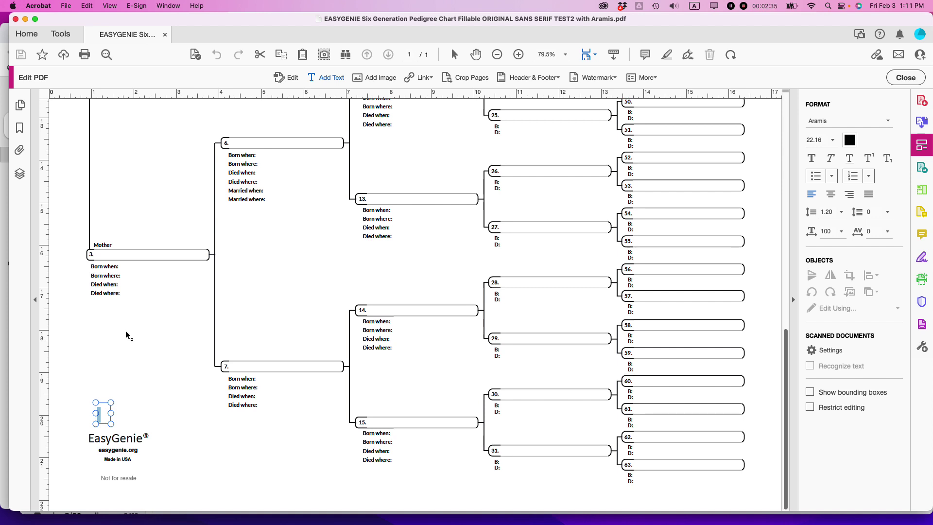
Close and reopen the pedigree chart from Recent, then view its Document Properties fonts list
{"action": "key", "text": "super+w"}
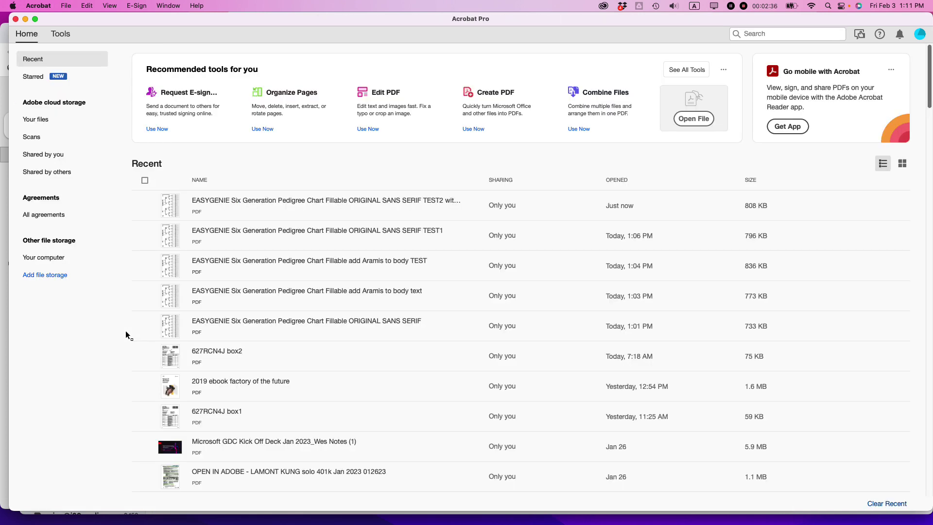
{"action": "left_click", "coordinate": [282, 200]}
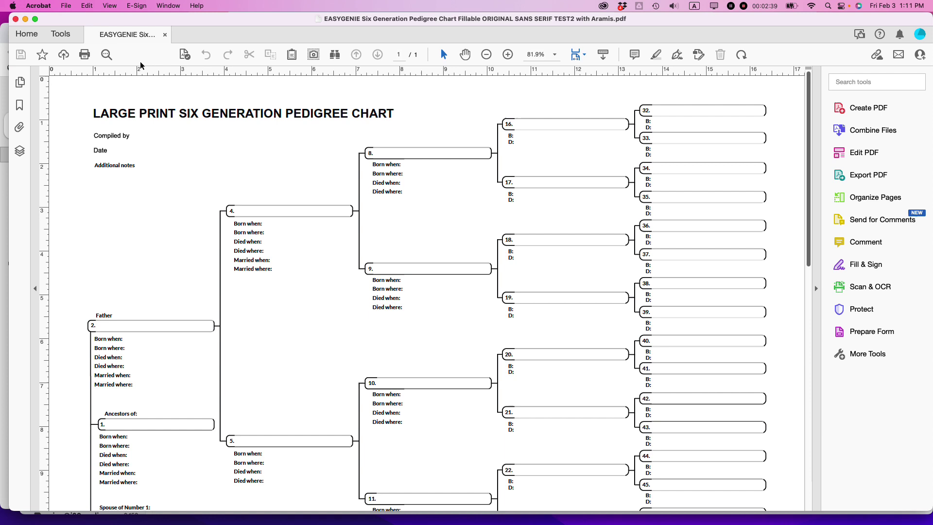
{"action": "left_click", "coordinate": [64, 5]}
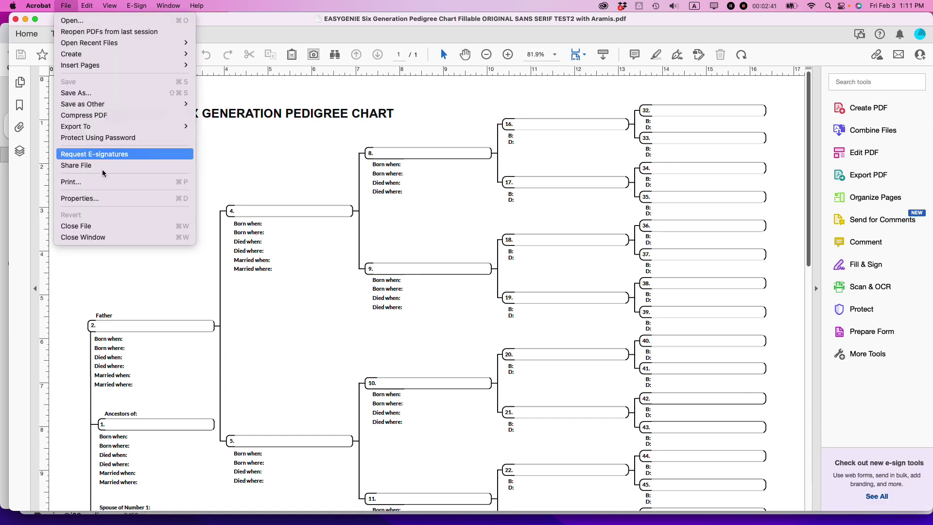
{"action": "left_click", "coordinate": [104, 202]}
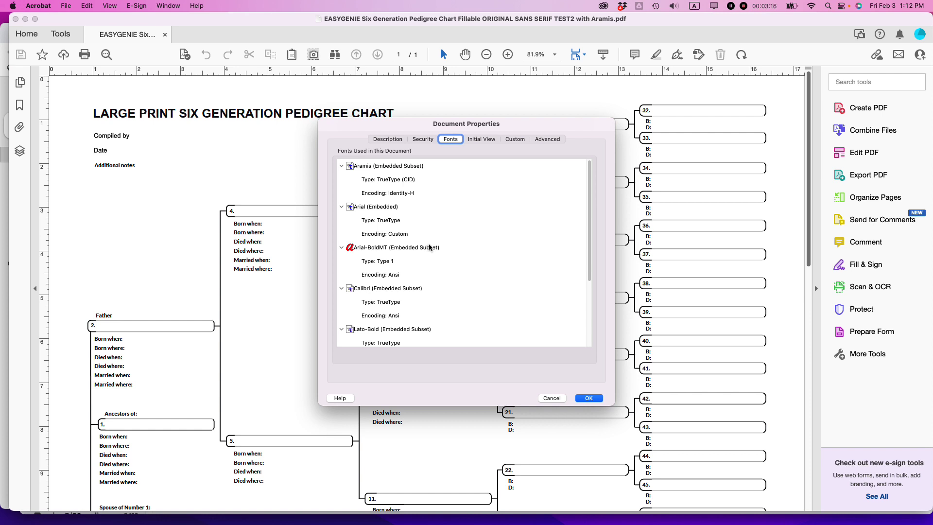
Switch to Safari showing the In 30 Minutes YouTube channel page
{"action": "key", "text": "cmd+Tab"}
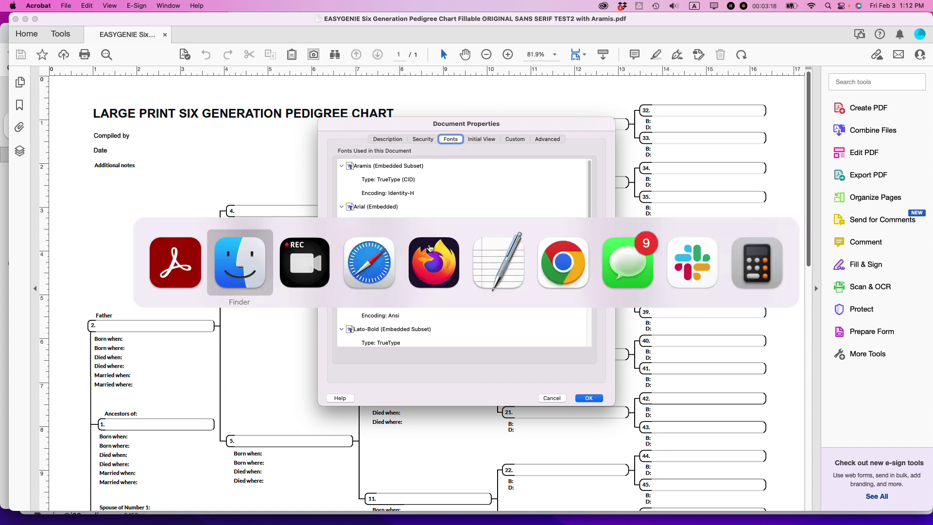
{"action": "key", "text": "super+Tab"}
{"action": "key", "text": "super+Tab"}
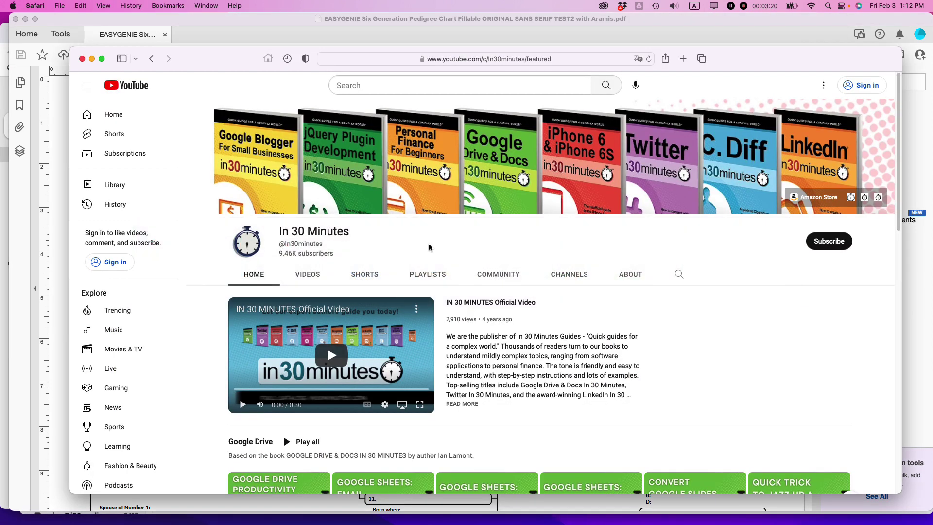